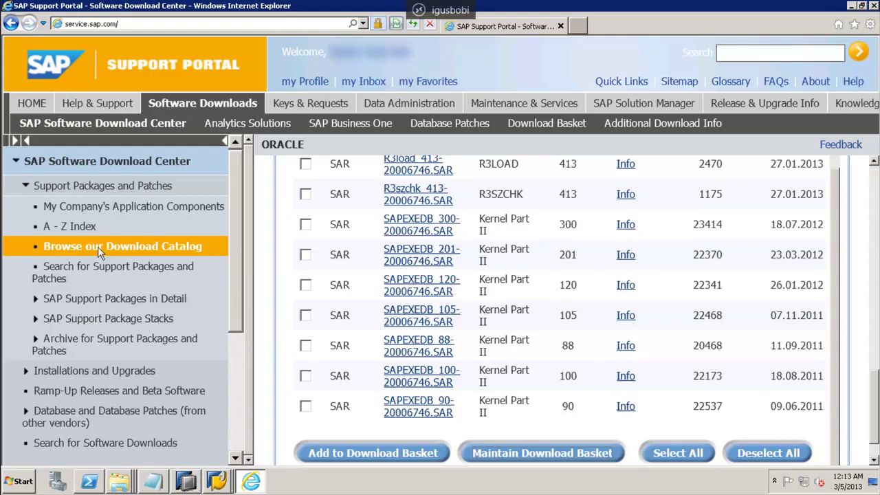
Step: From the SAP Support Portal home page, open the download catalog for Support Packages and Patches under Software Downloads
click(95, 27)
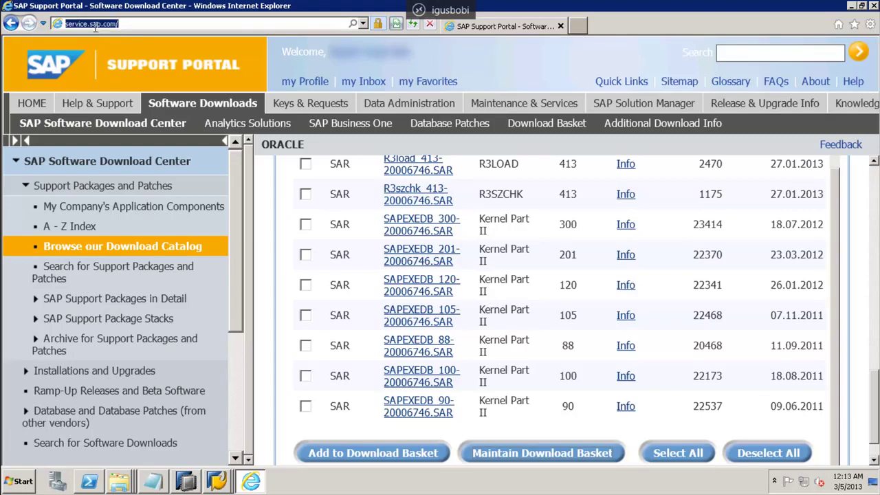
click(89, 70)
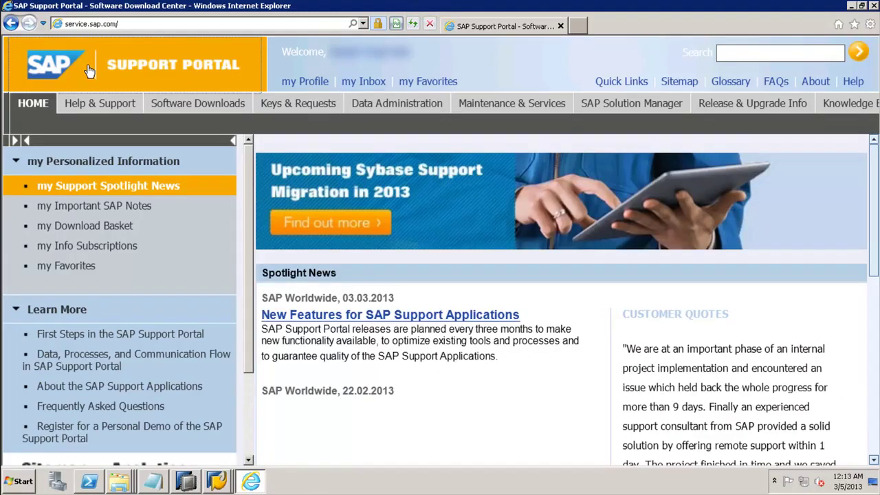
click(159, 105)
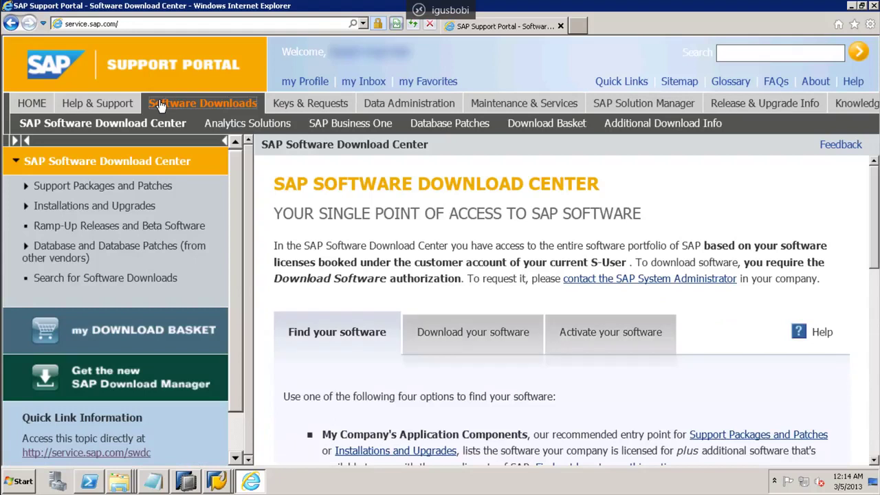
click(156, 187)
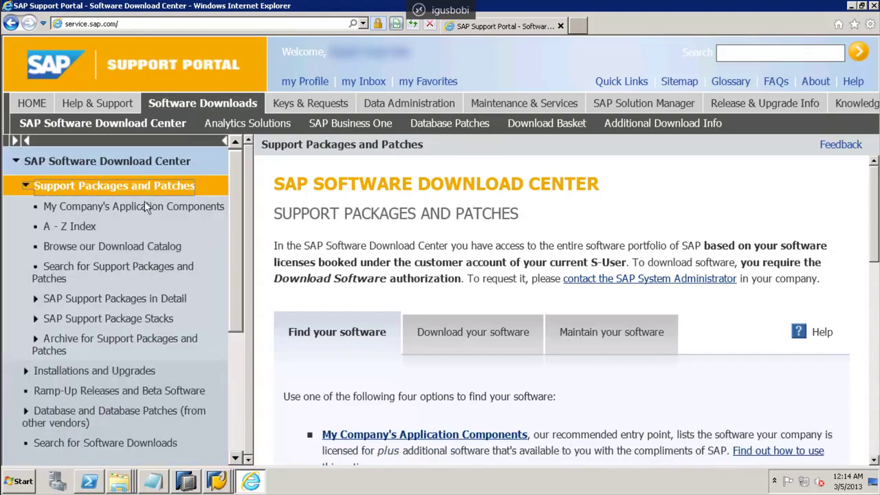
click(134, 249)
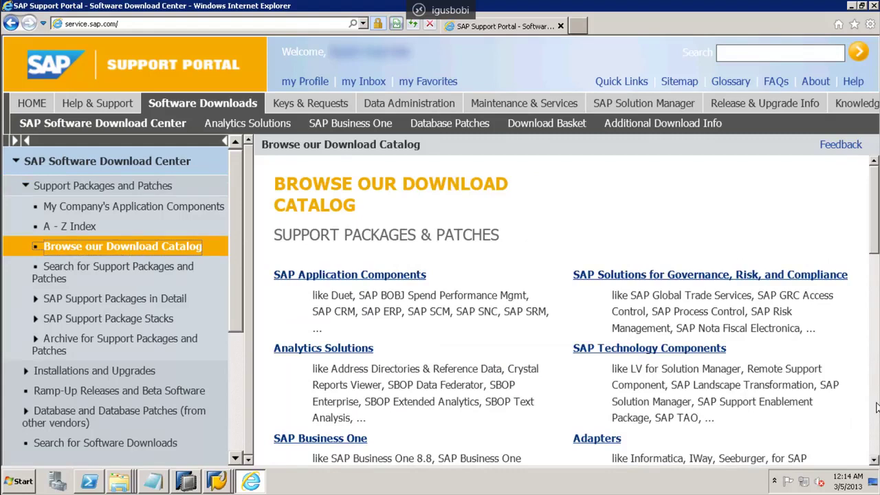
Step: In the catalog's Additional Components, expand SAP Kernel and open SAP KERNEL 64-BIT UNICODE
click(877, 408)
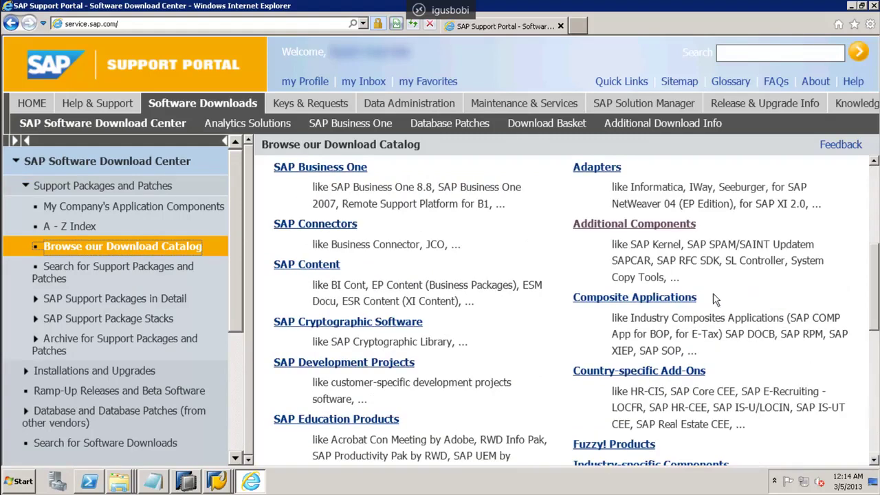
click(635, 230)
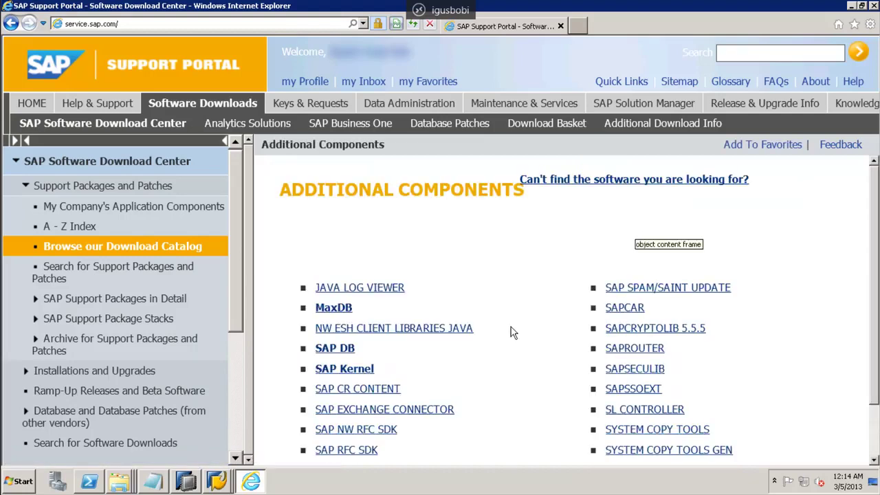
click(339, 372)
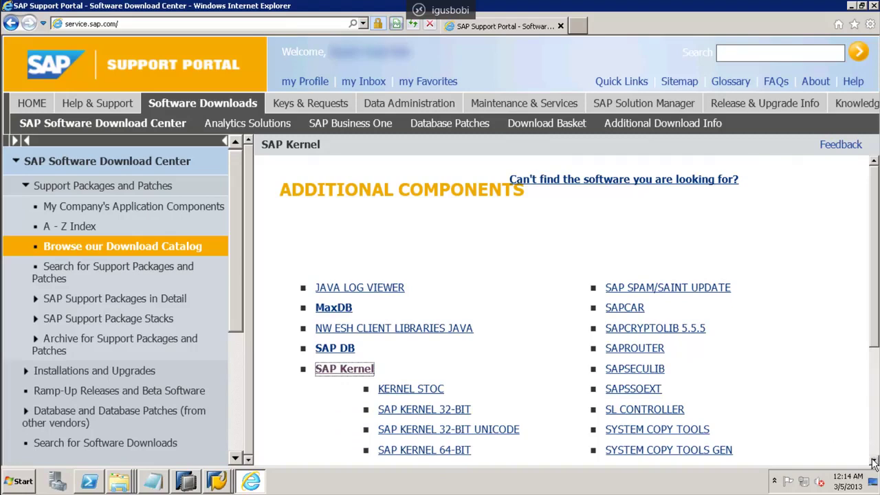
click(873, 462)
click(873, 463)
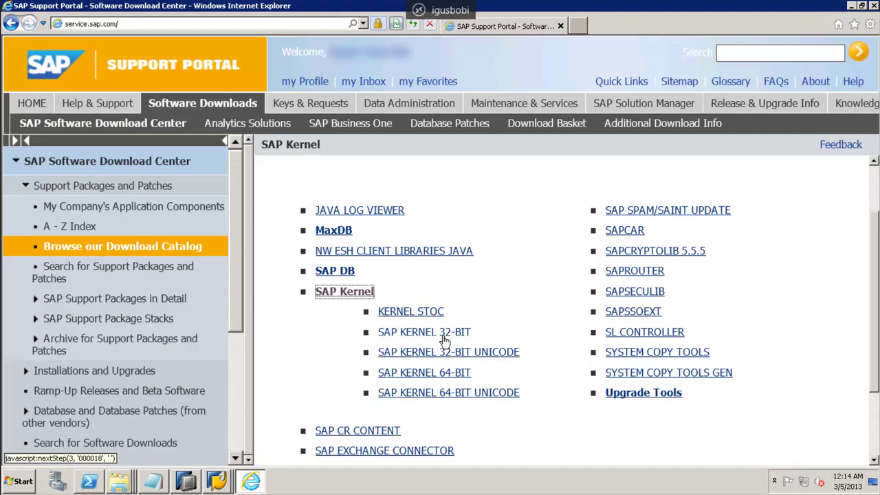
click(493, 394)
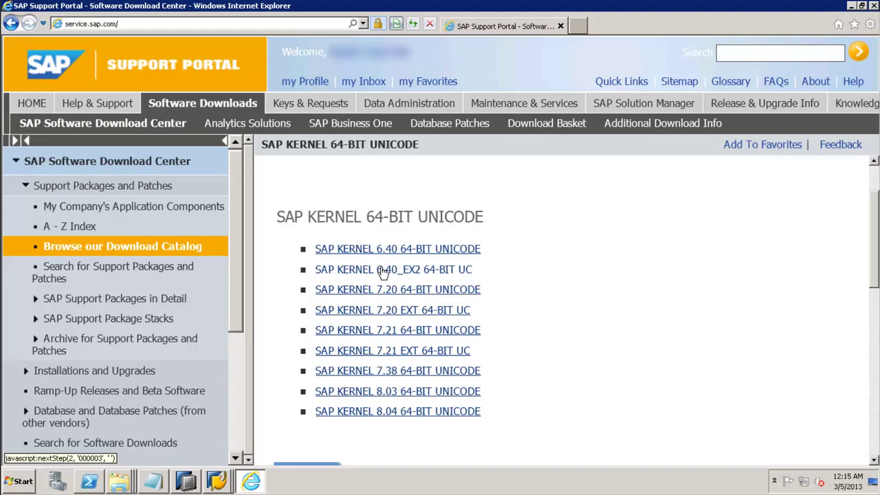
Step: Open the #Database independent packages of SAP KERNEL 7.20 EXT 64-BIT UC for Windows on x64 64bit
click(395, 315)
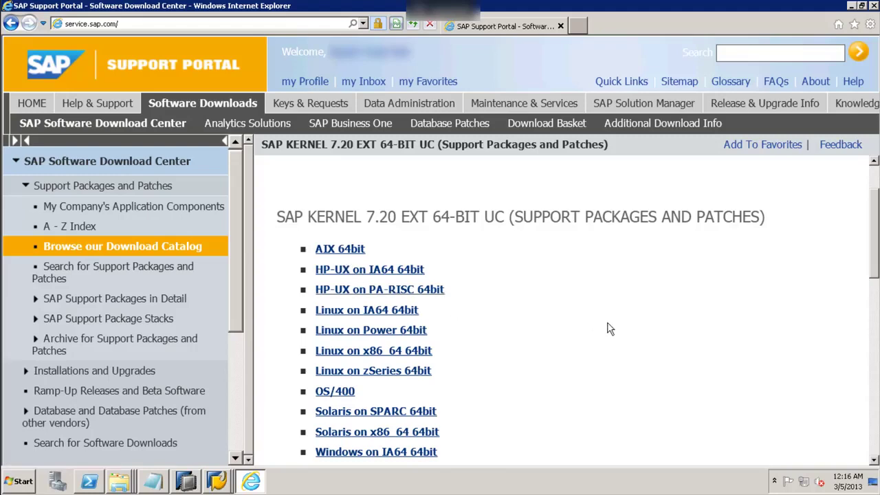
click(877, 406)
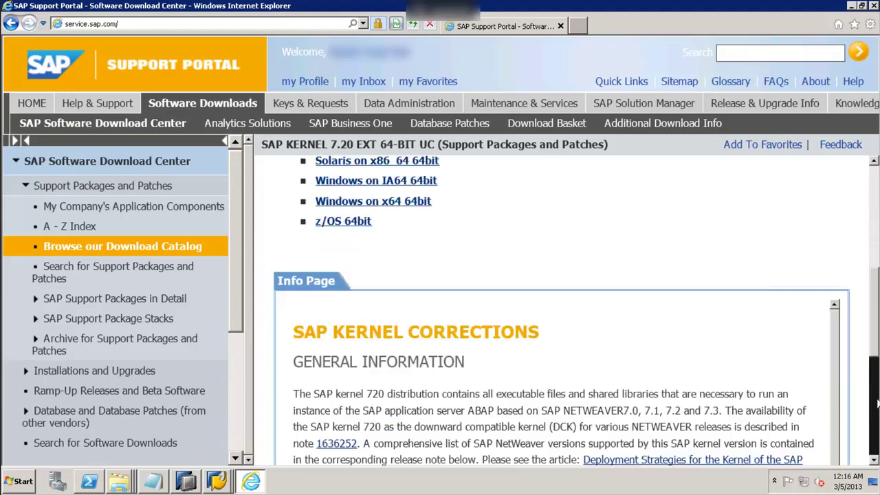
click(359, 204)
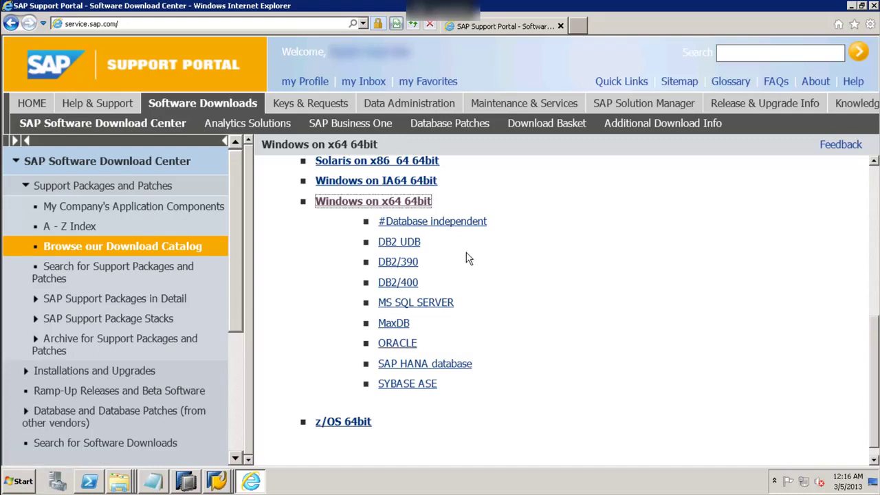
click(429, 221)
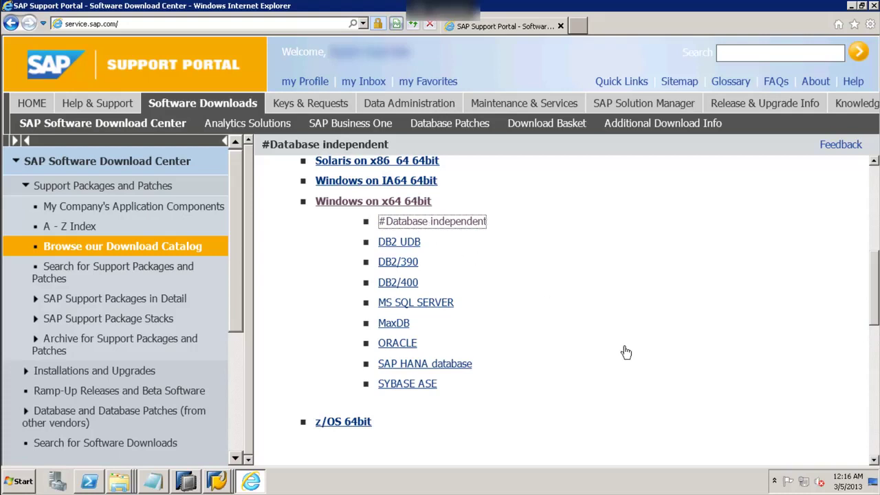
Step: Sort the database-independent download objects by Last Changed, newest first
click(874, 417)
click(874, 417)
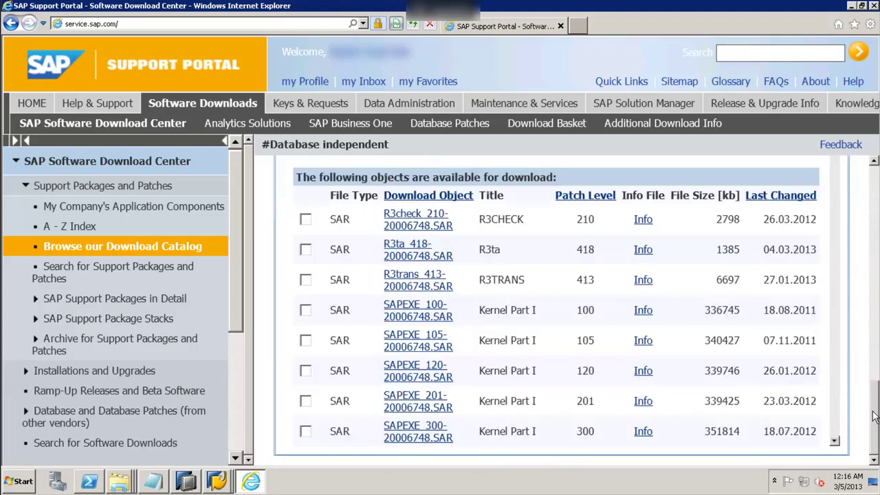
click(766, 198)
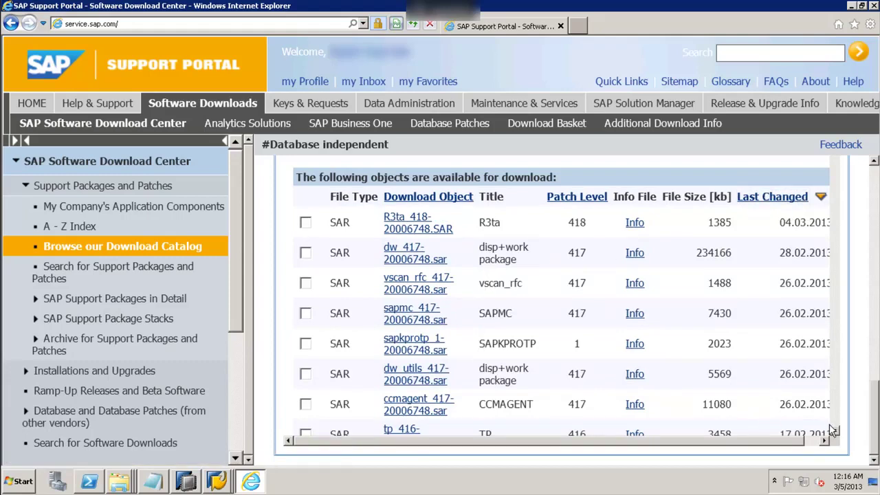
Step: Add the Kernel Part I file SAPEXE_402-20006748.SAR to the download basket and dismiss the confirmation window
scroll(835, 433, down, 3)
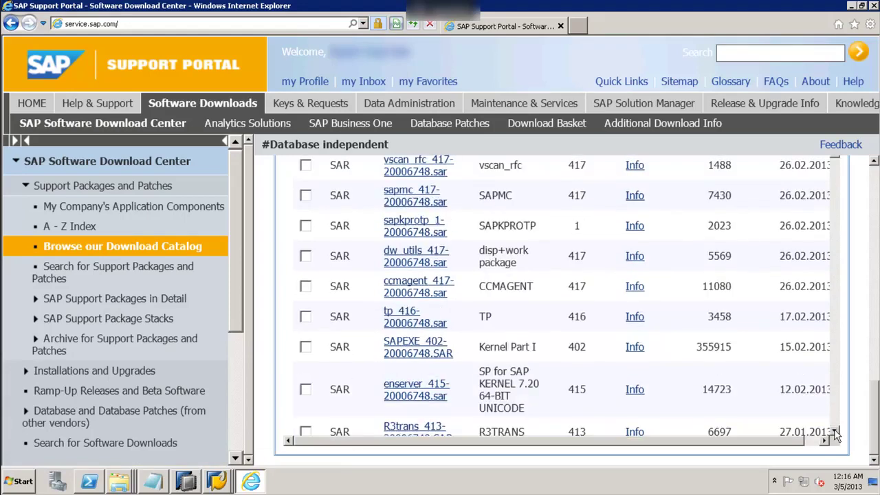
click(305, 352)
scroll(838, 419, down, 10)
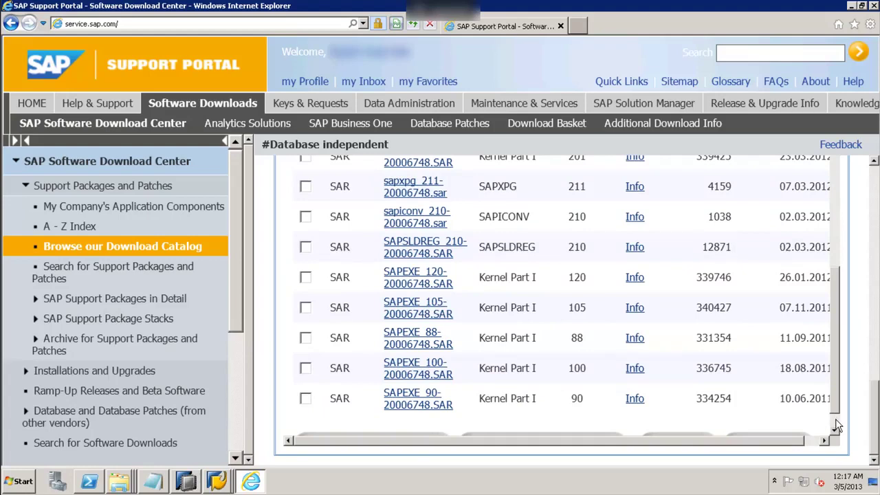
scroll(836, 425, down, 1)
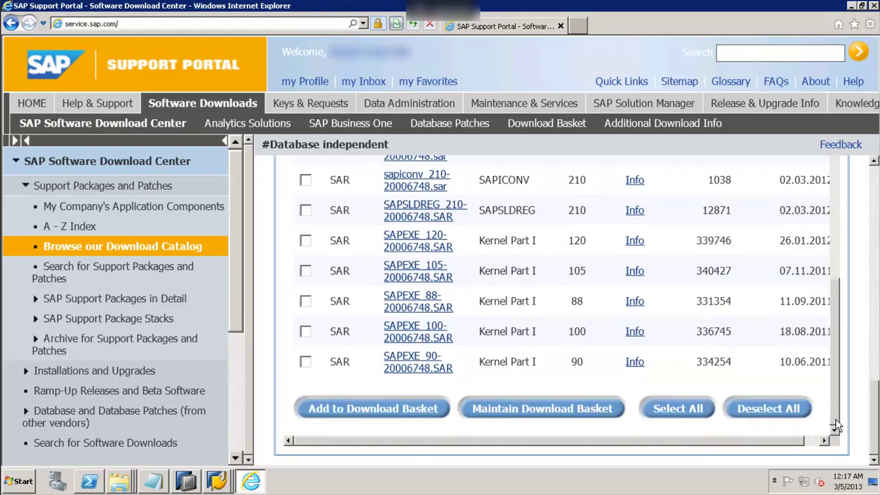
click(383, 412)
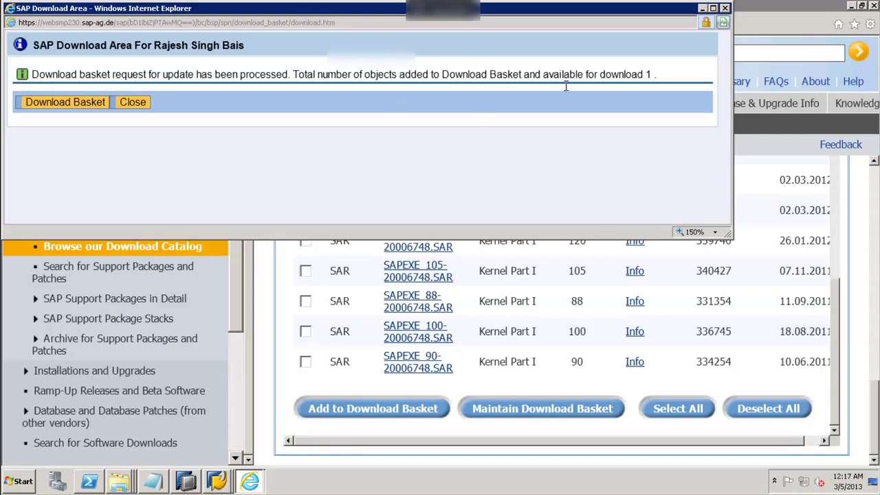
click(724, 8)
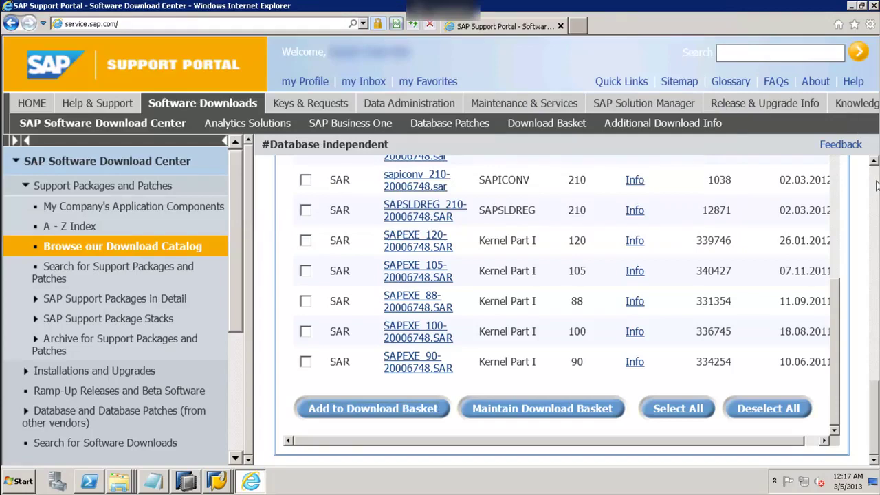
Step: Open the ORACLE packages for Windows on x64 64bit and sort their download objects by Last Changed, newest first
scroll(876, 186, up, 10)
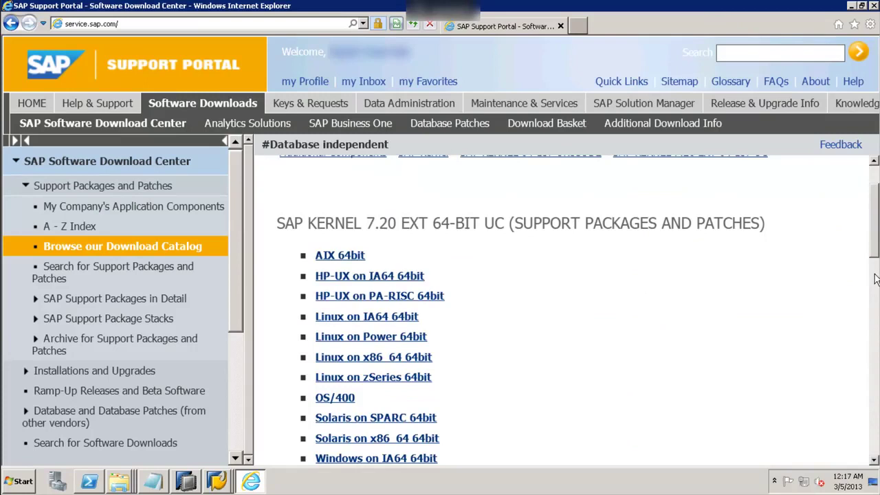
click(876, 280)
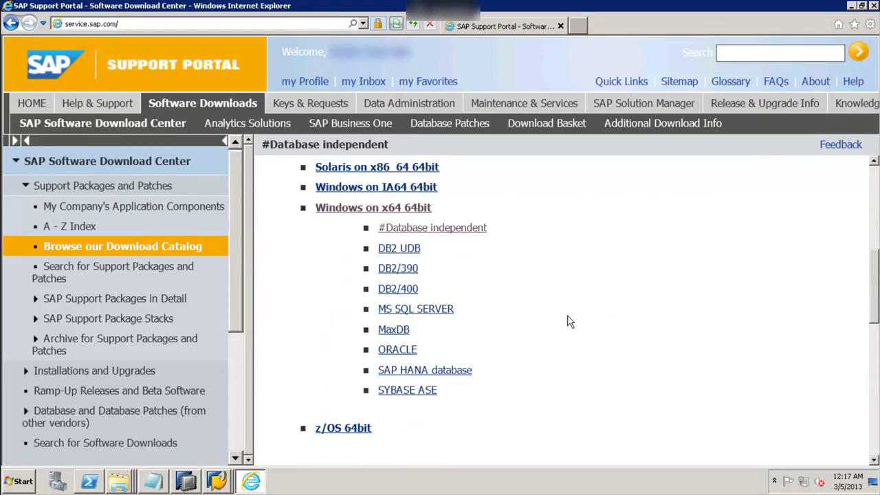
click(395, 352)
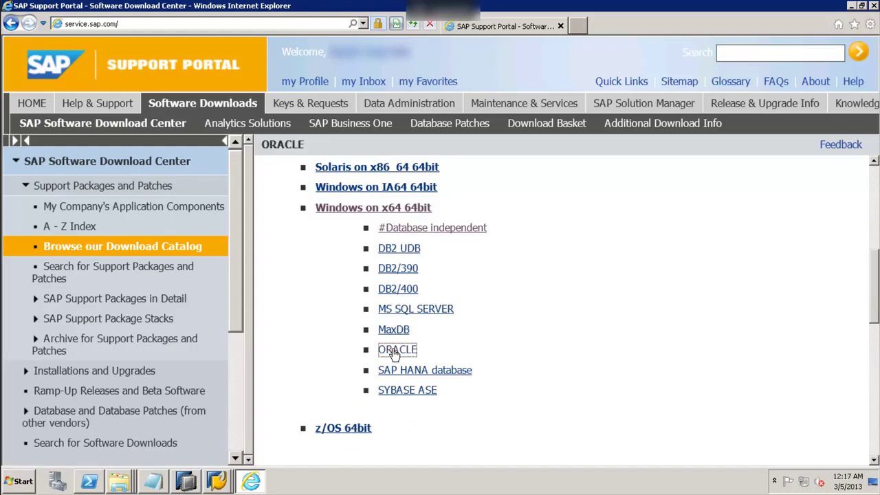
click(874, 409)
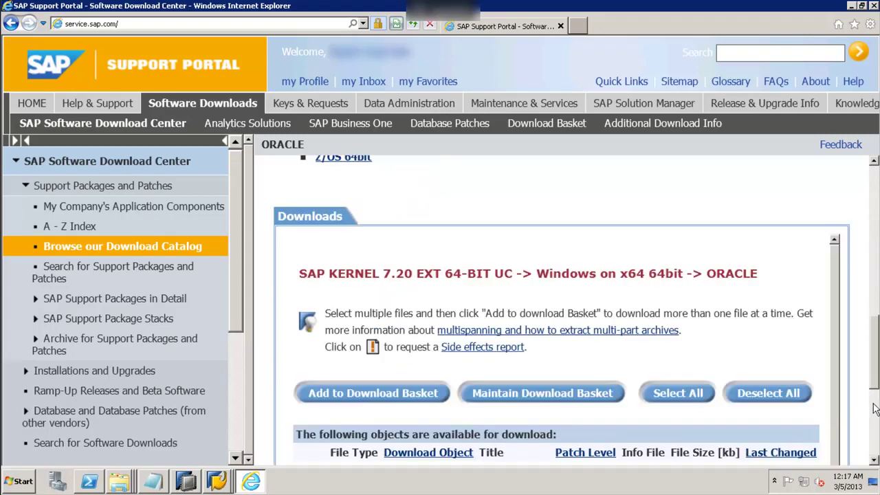
click(874, 409)
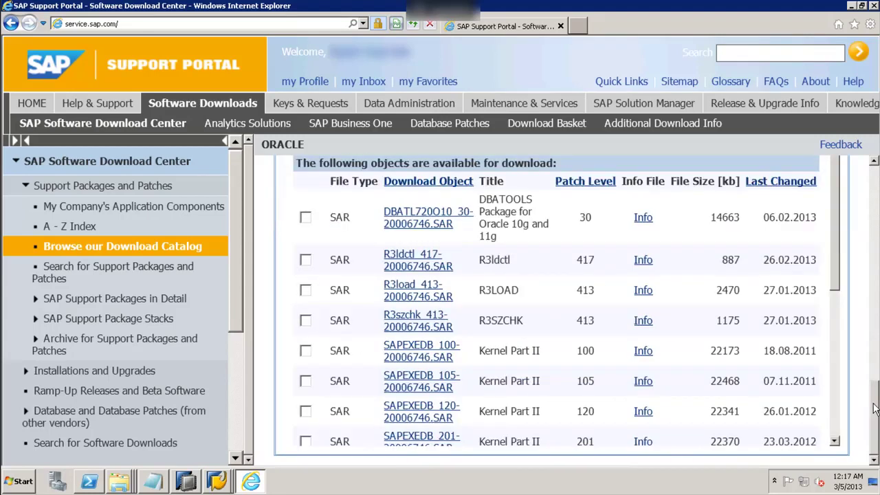
click(760, 184)
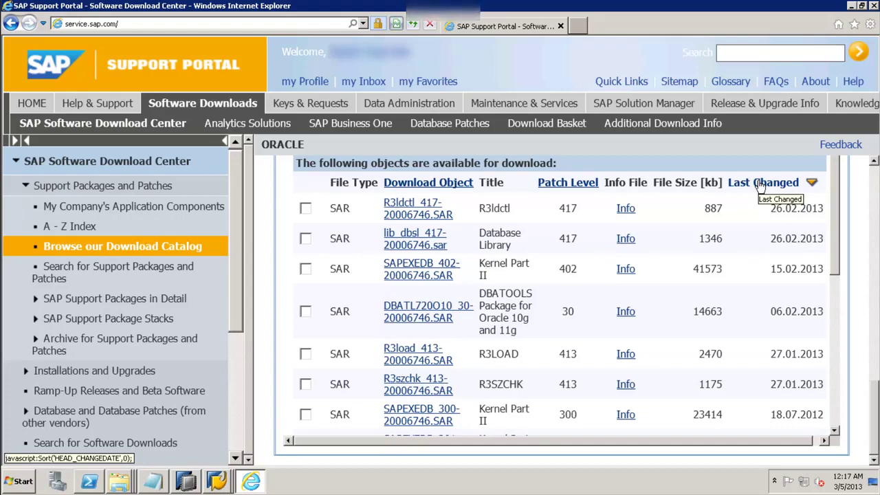
Step: Add the Kernel Part II file SAPEXEDB_402-20006746.SAR to the download basket
click(305, 269)
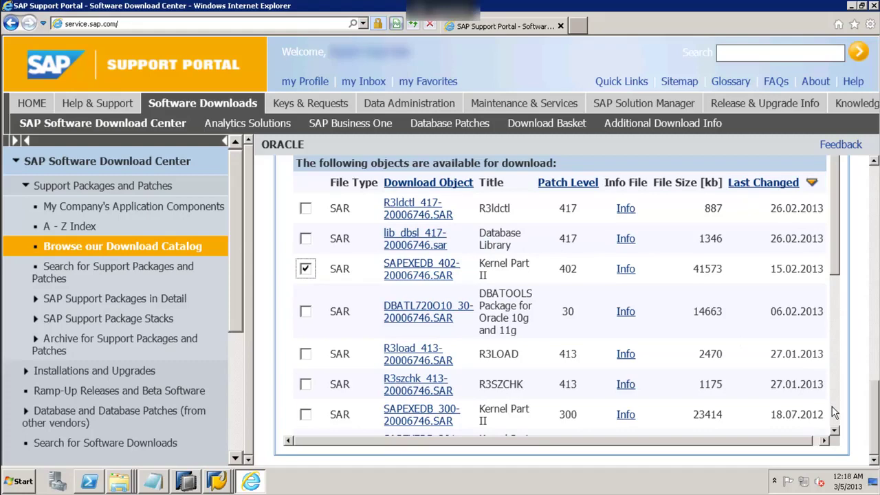
scroll(834, 411, down, 4)
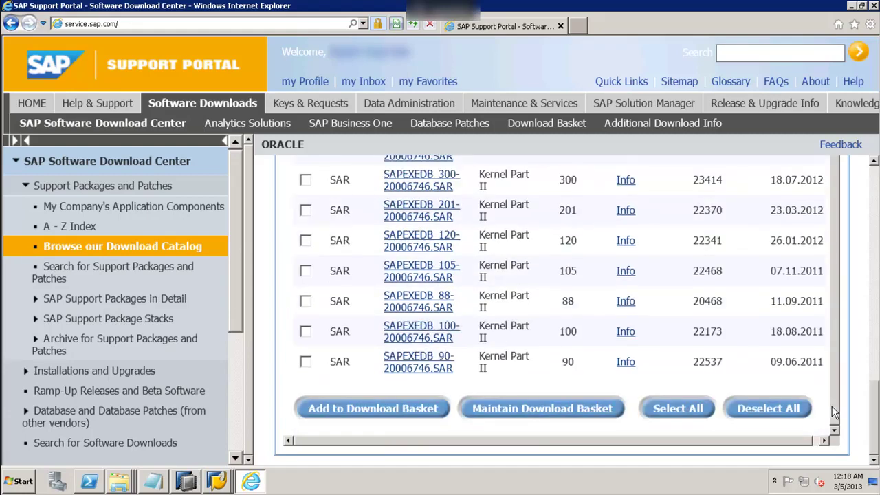
click(336, 411)
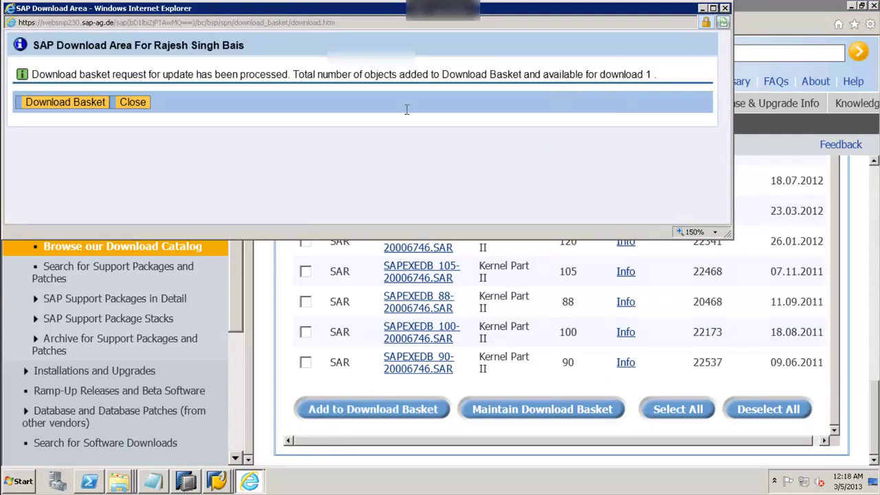
Step: Open the download basket in a maximized window and select all files in it
click(65, 102)
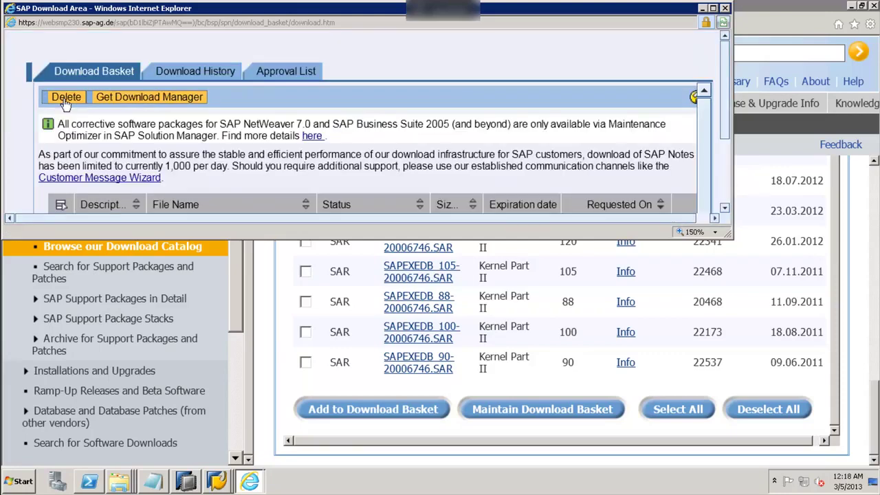
double_click(502, 13)
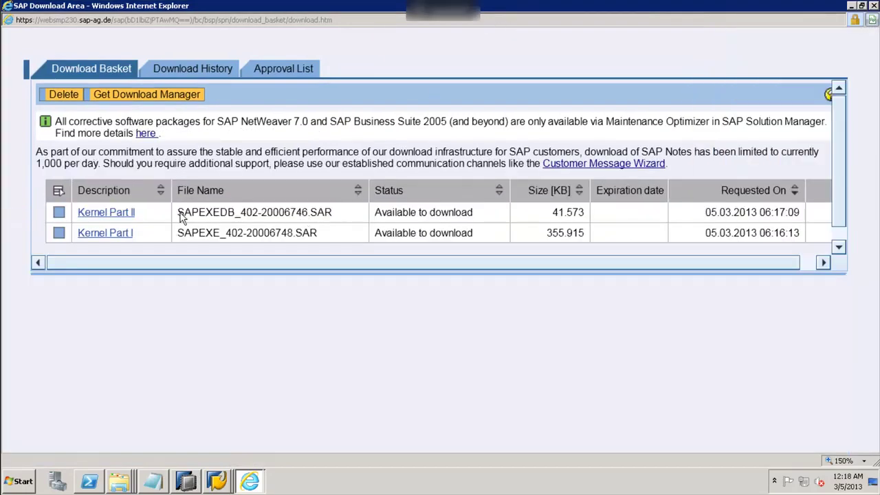
click(57, 194)
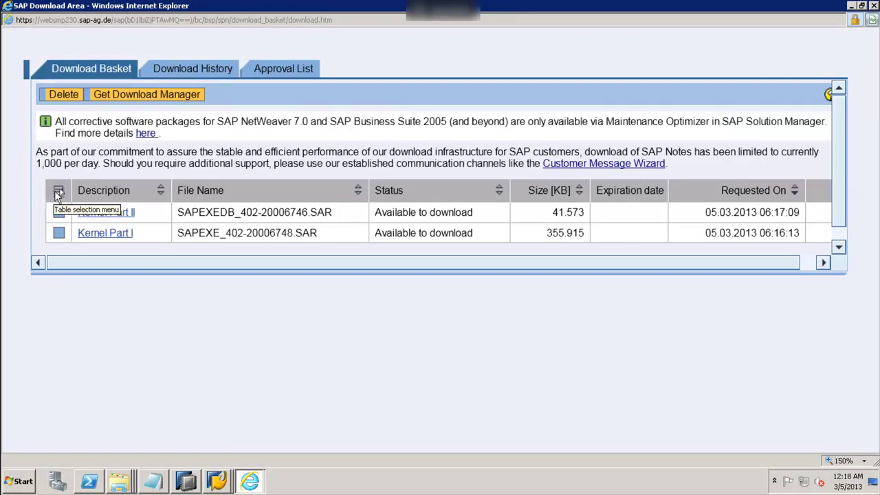
click(59, 194)
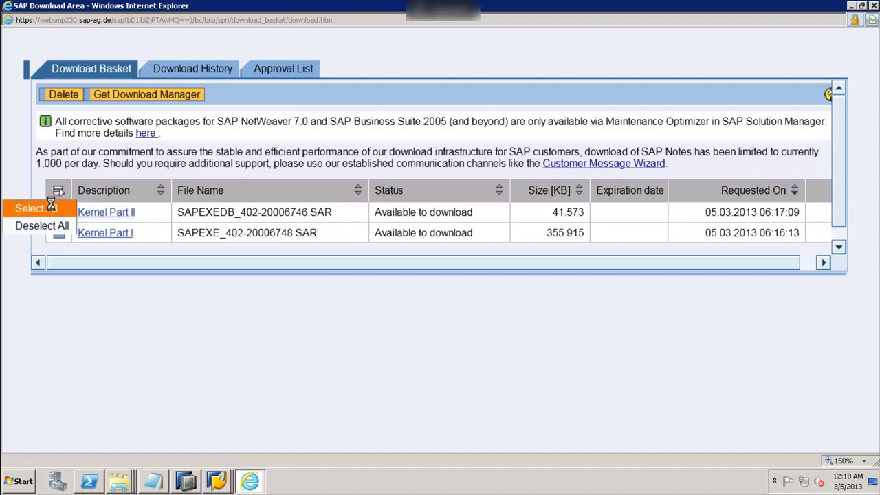
click(51, 206)
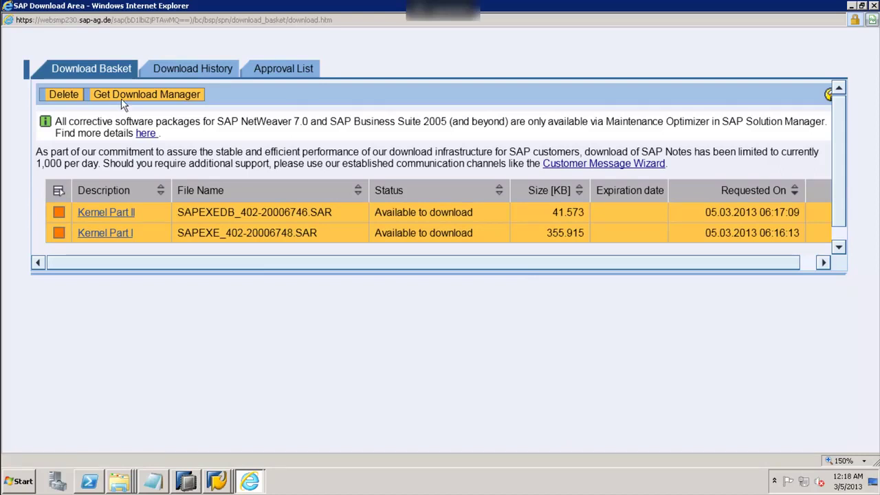
Step: Review the Download History and the Approval List, and return to the Download Basket
click(171, 69)
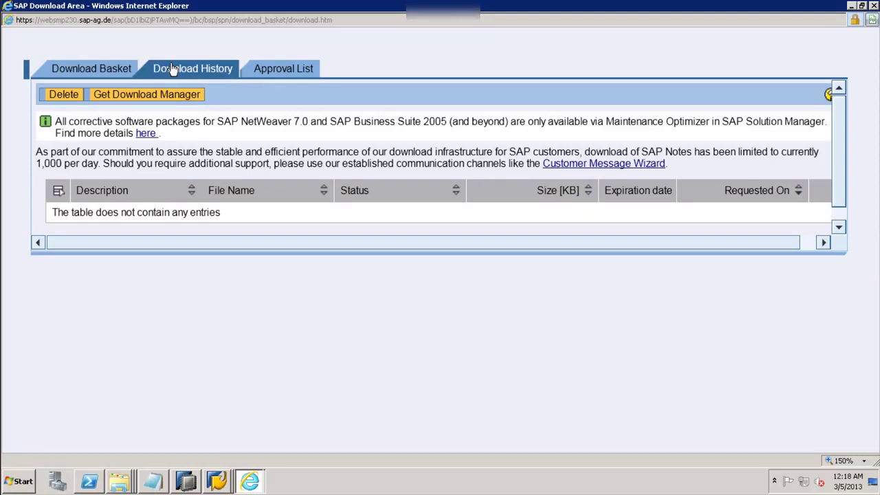
click(268, 69)
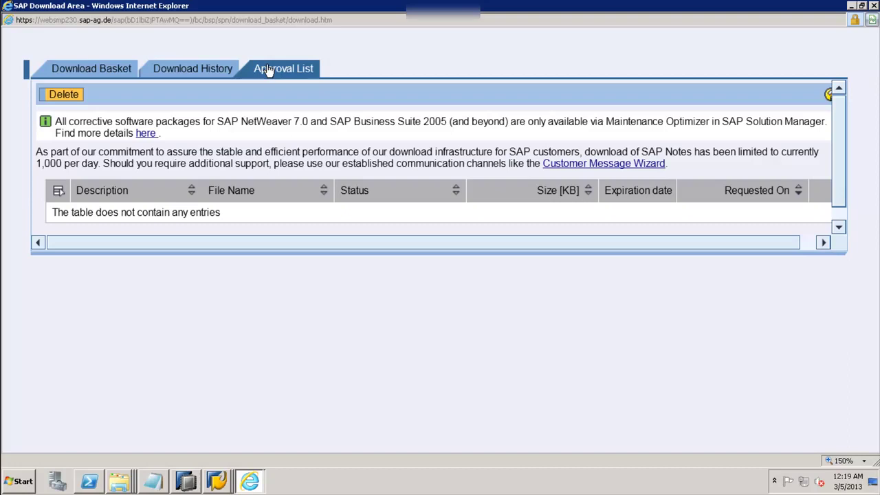
click(69, 70)
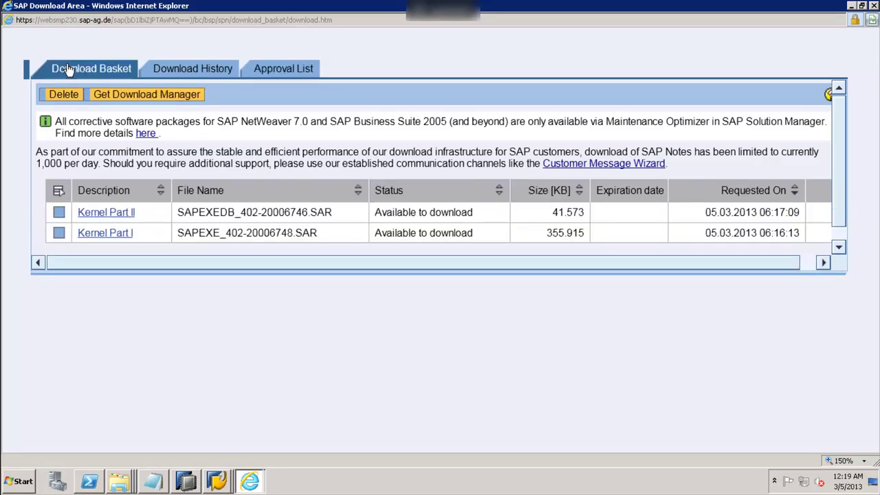
Step: Delete all files from the download basket, including Kernel Part I and Kernel Part II, and confirm the deletion
click(59, 192)
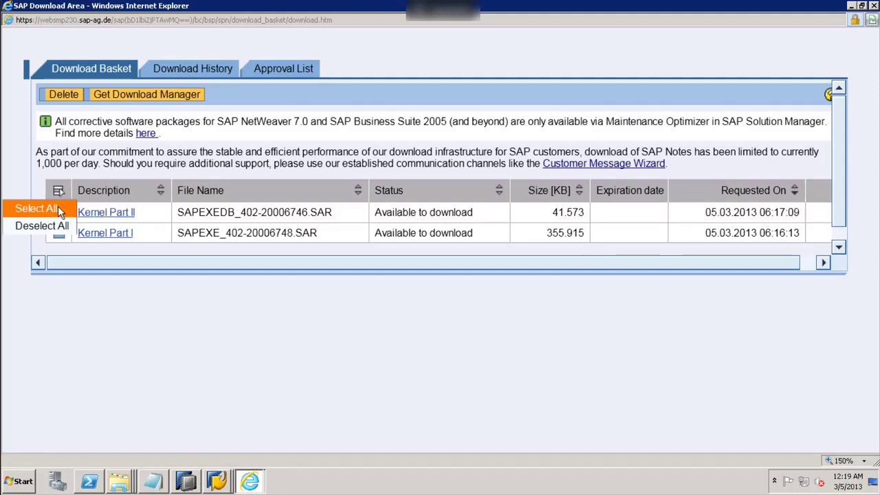
click(58, 205)
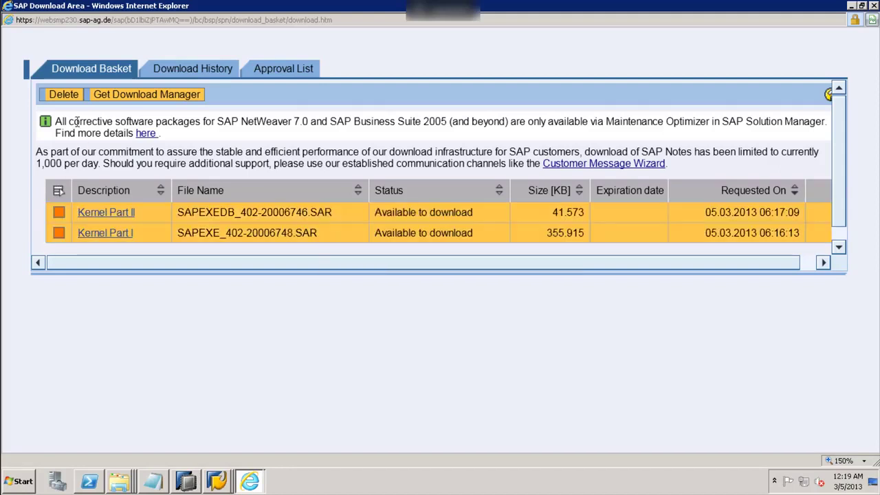
click(69, 95)
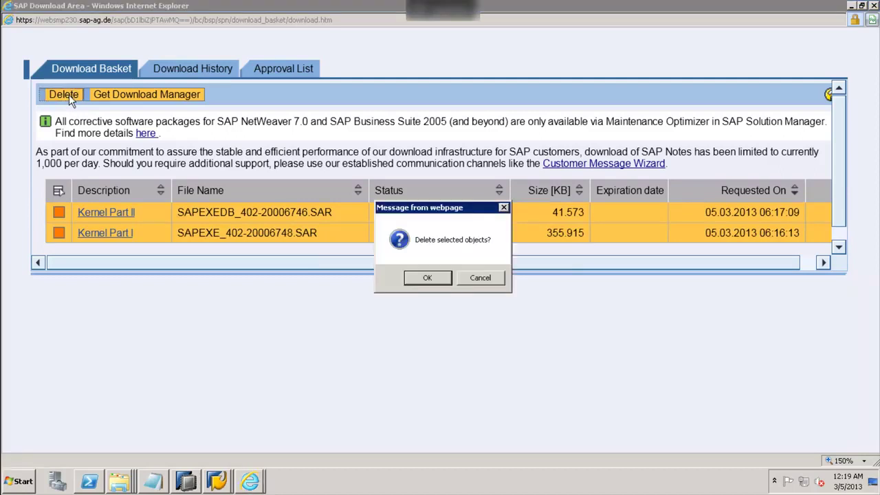
click(426, 279)
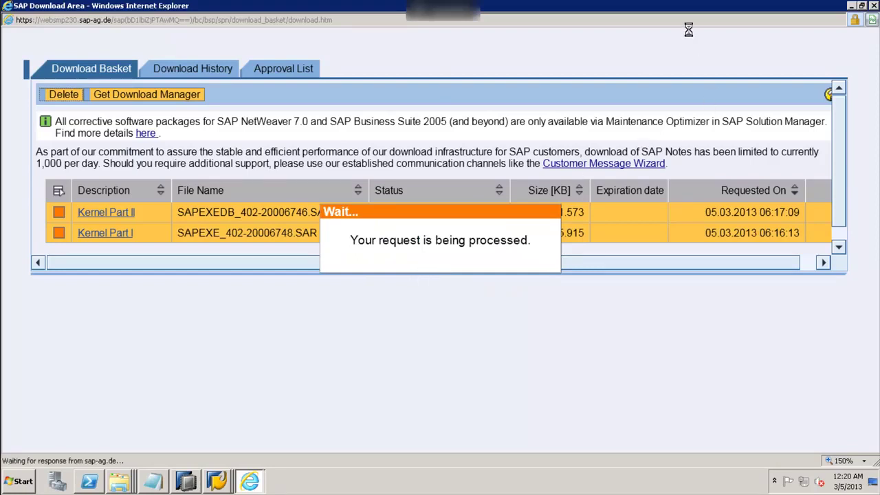
Step: Minimize the SAP Download Area and Support Portal windows and bring up the local computer's Start screen
click(851, 6)
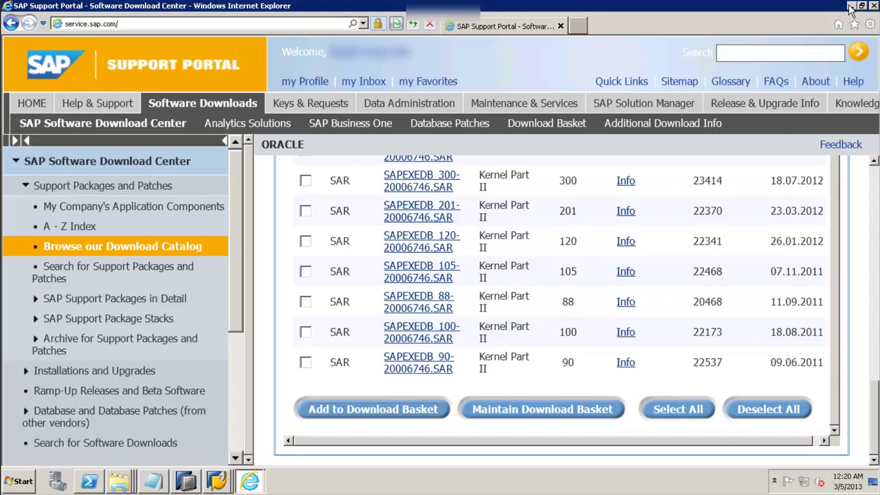
click(851, 7)
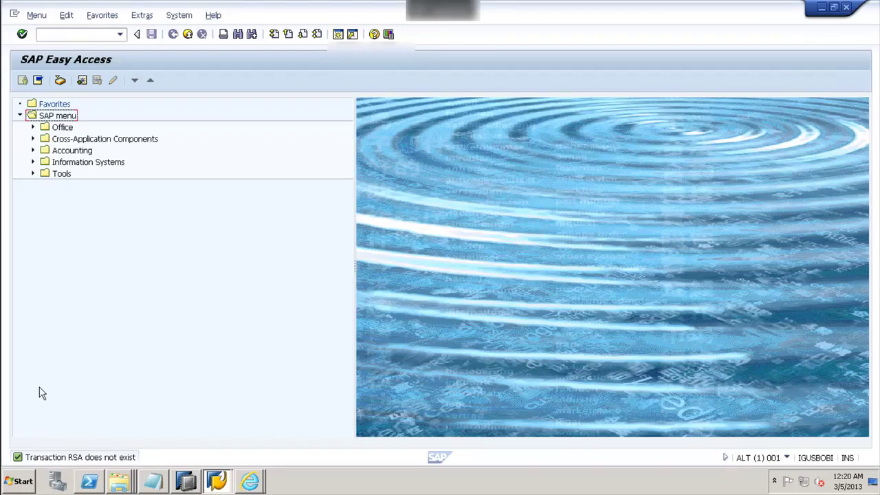
mouse_move(2, 491)
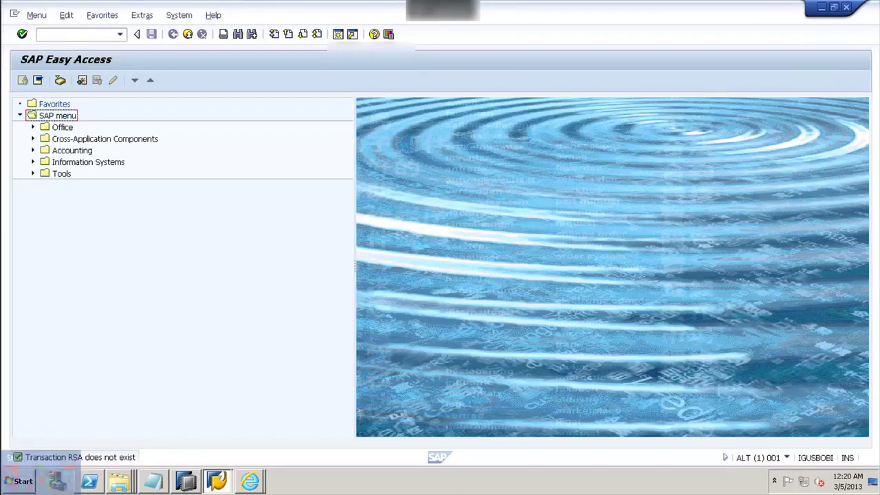
click(2, 491)
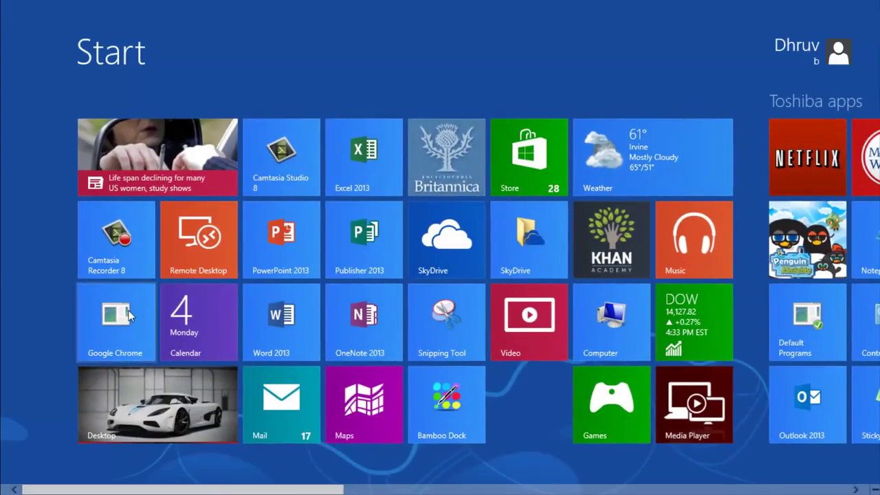